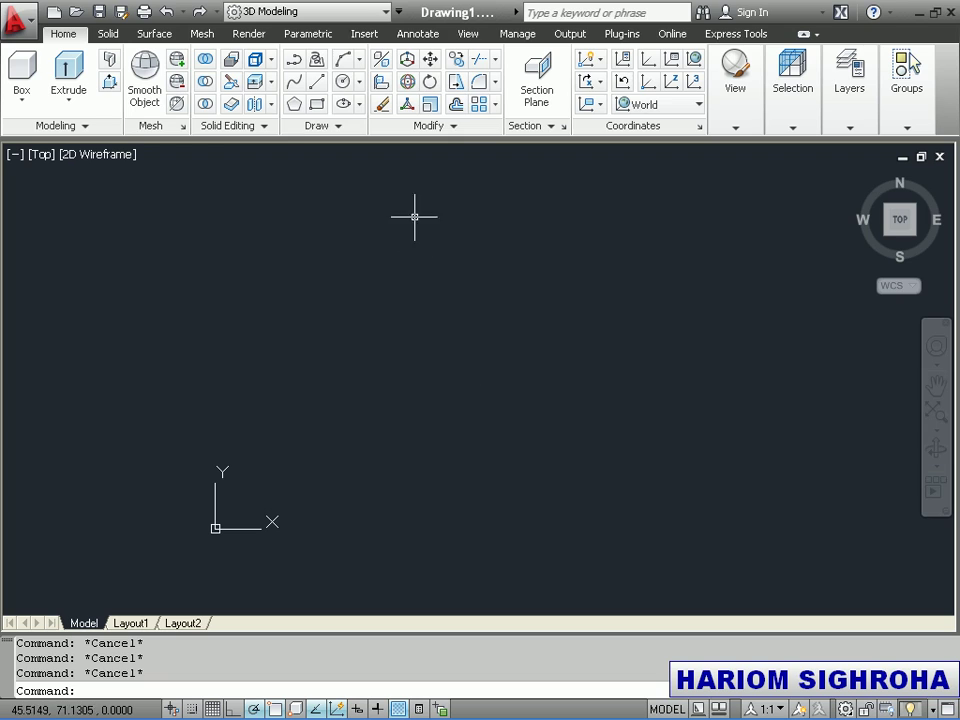
Step: With Ortho on, start a line at 0,0 and draw the 40 base, then 15, 10 and 15 steps
left_click(319, 85)
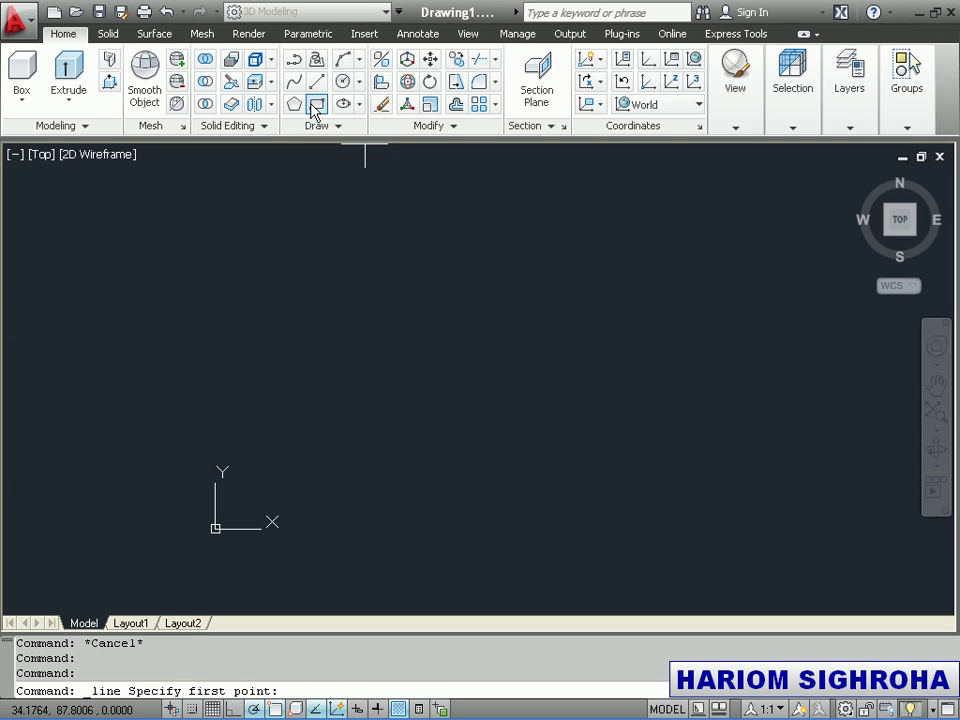
left_click(233, 708)
type("0,0")
key("Return")
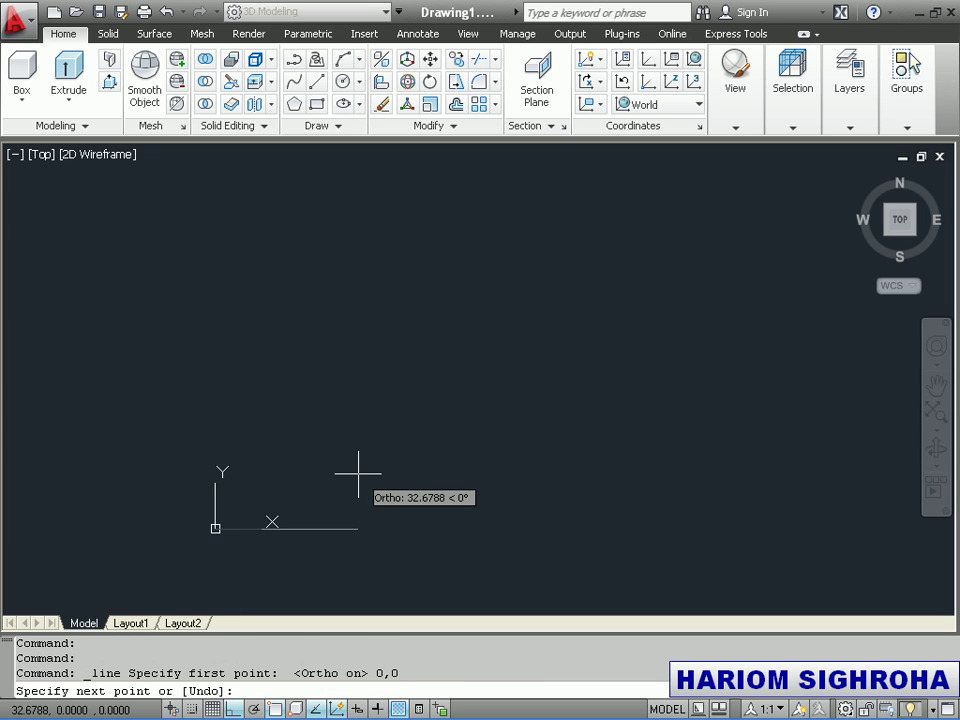
type("40")
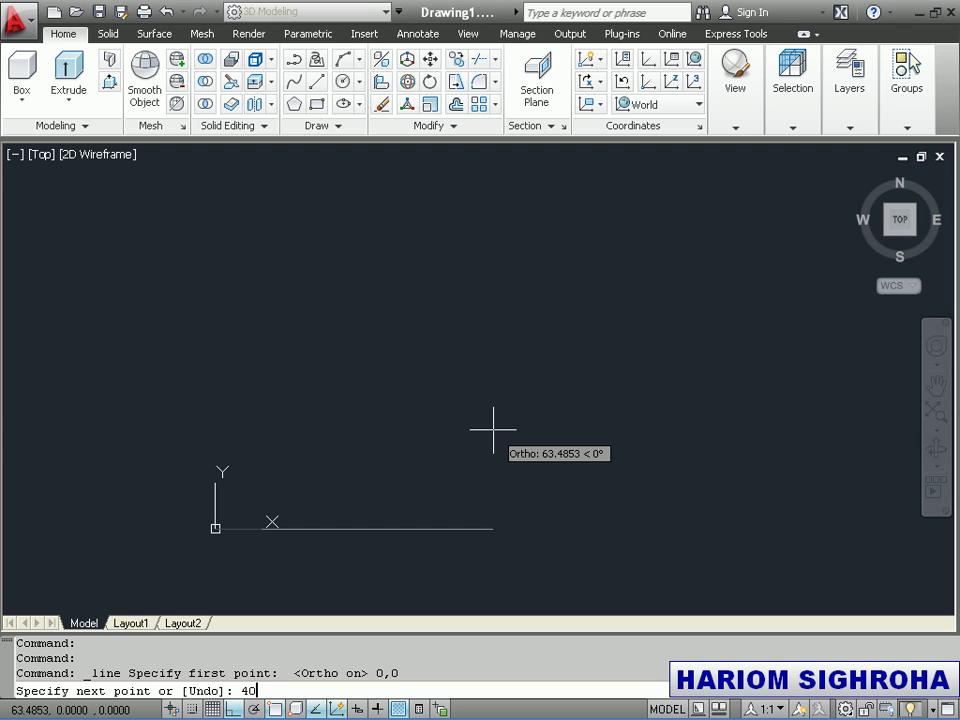
key("Return")
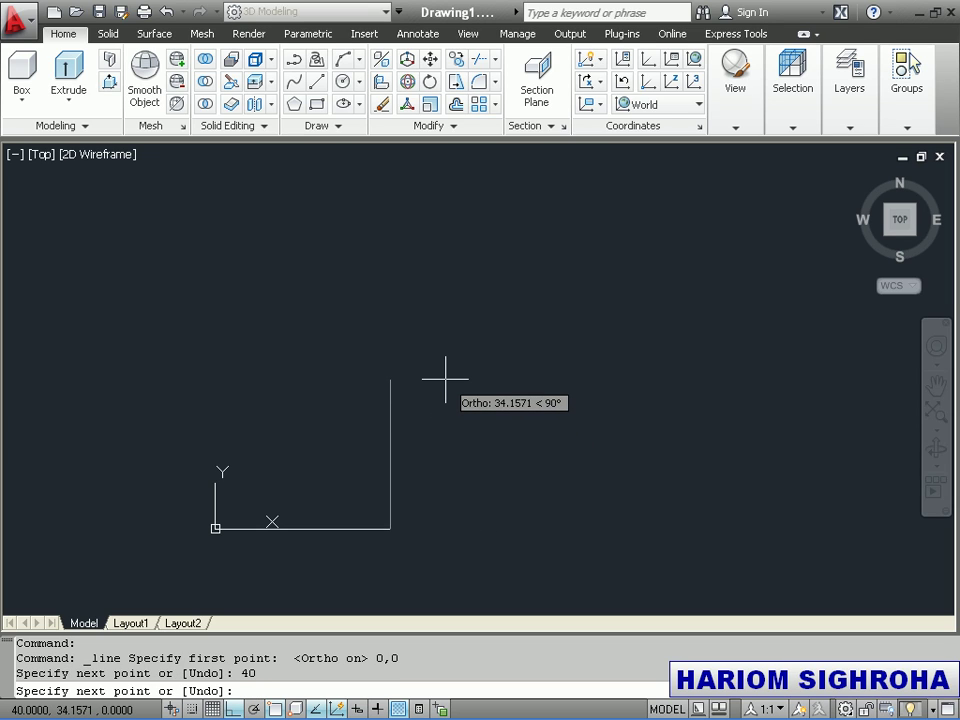
type("15")
key("Return")
type("10")
key("Return")
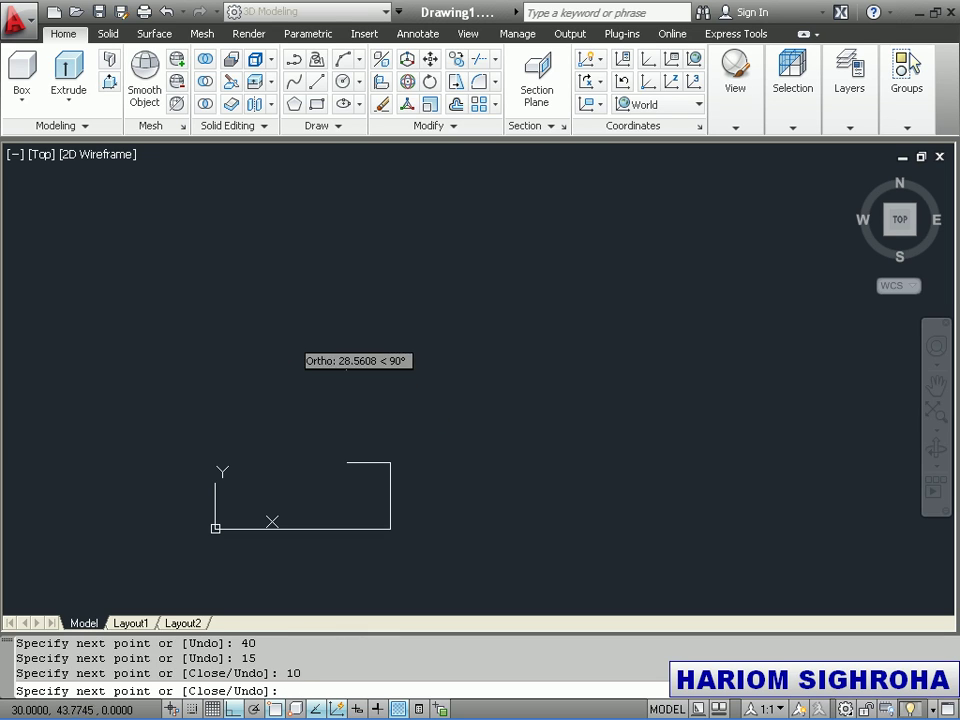
type("15")
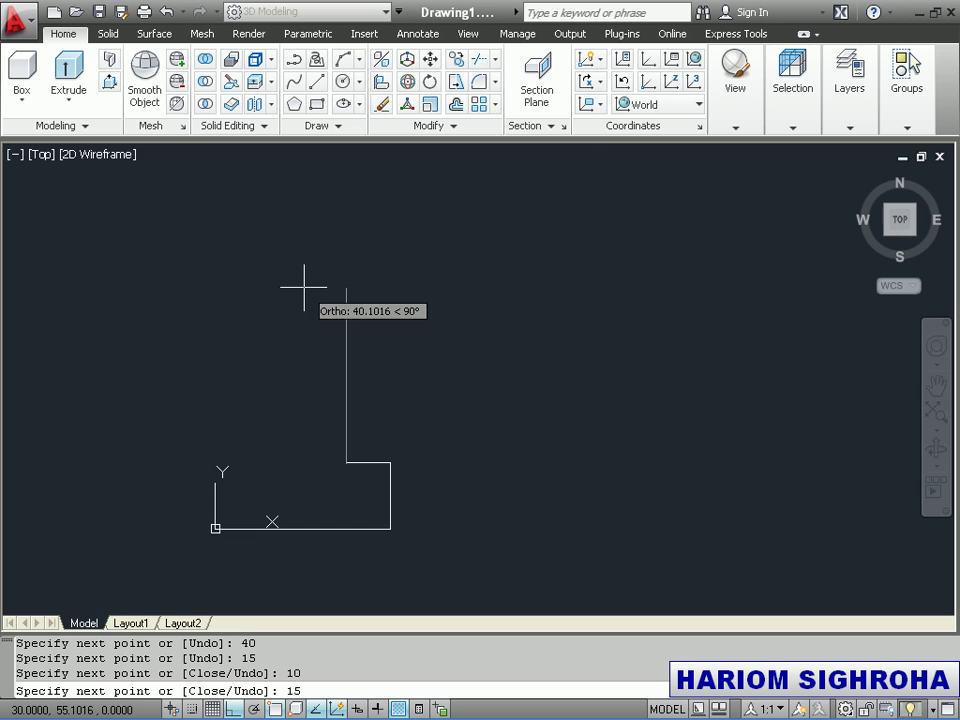
key("Return")
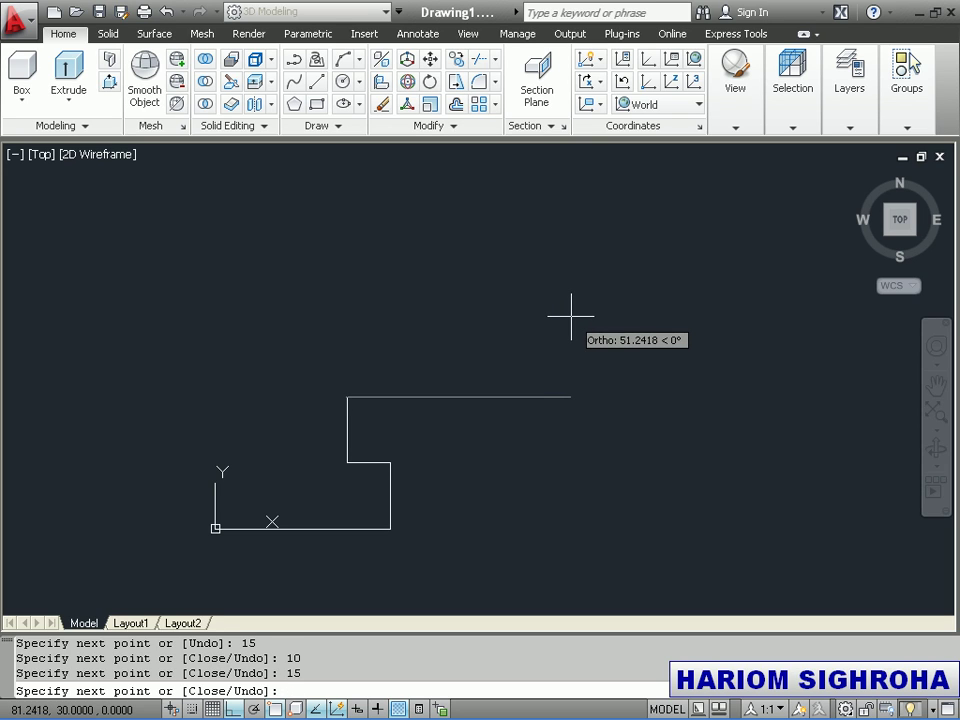
Step: Continue with the 50-unit notch top, 15/10/15 steps down, a 40 base and a 60 right side
type("50")
key("Return")
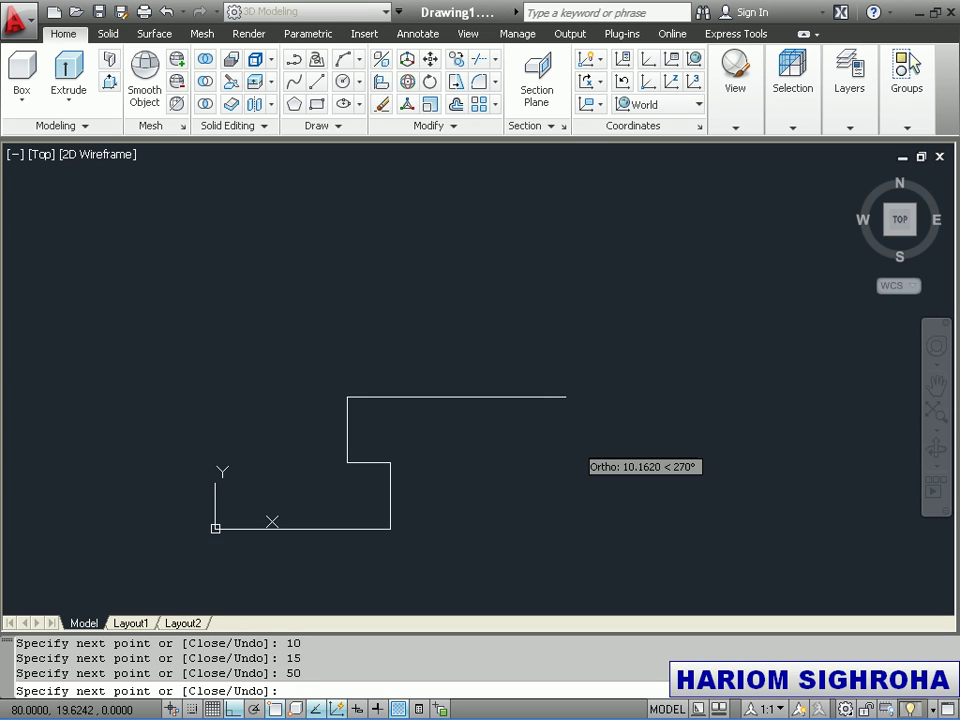
type("15")
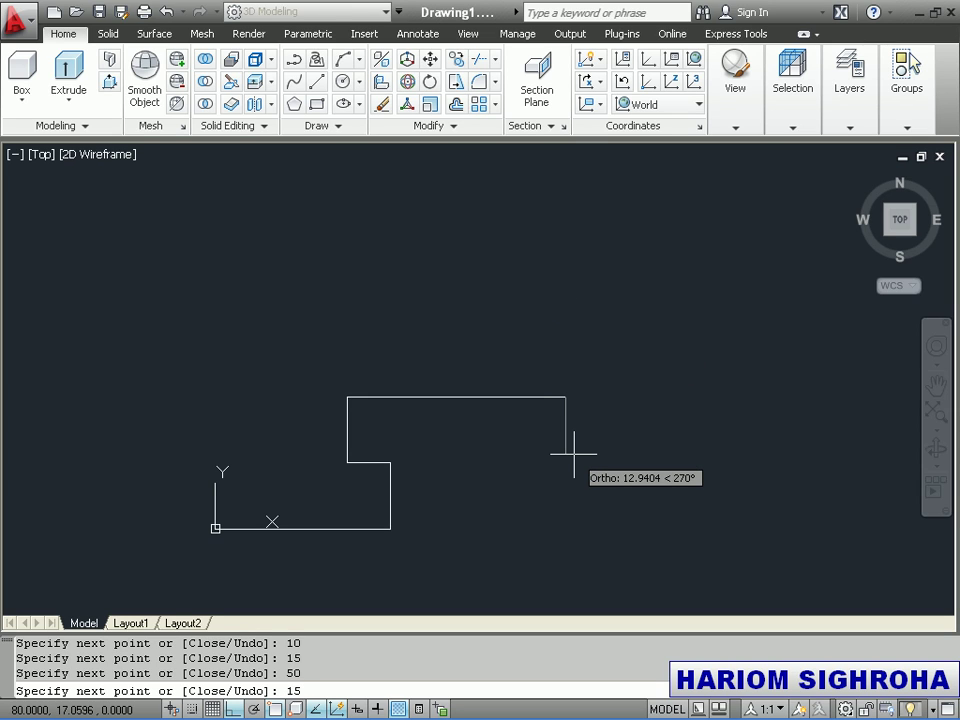
key("Return")
type("10")
key("Return")
type("15")
key("Return")
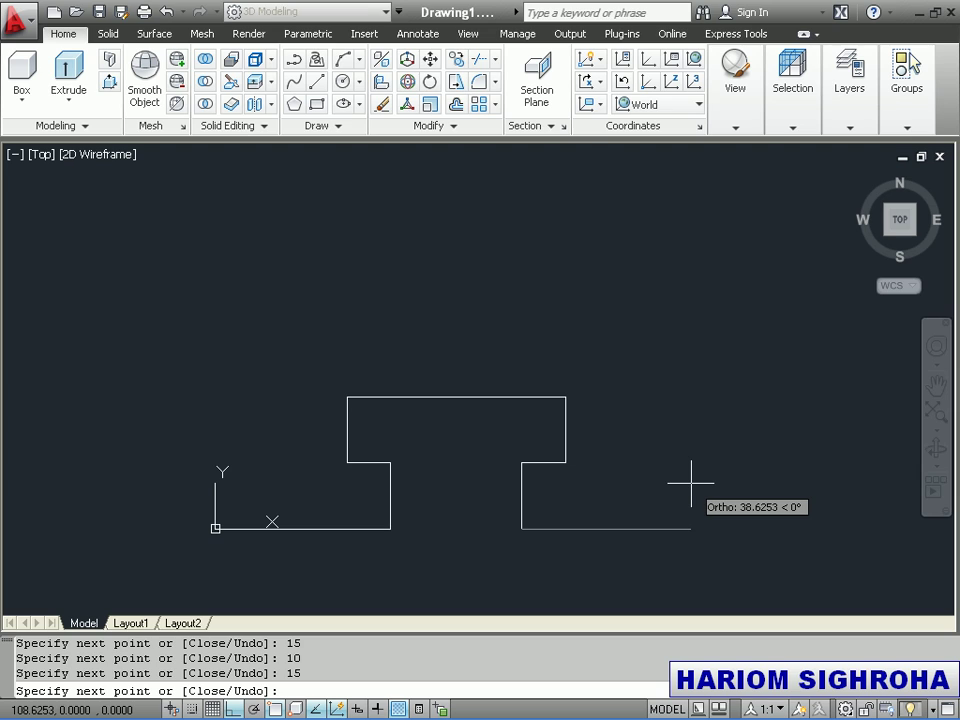
type("40")
key("Return")
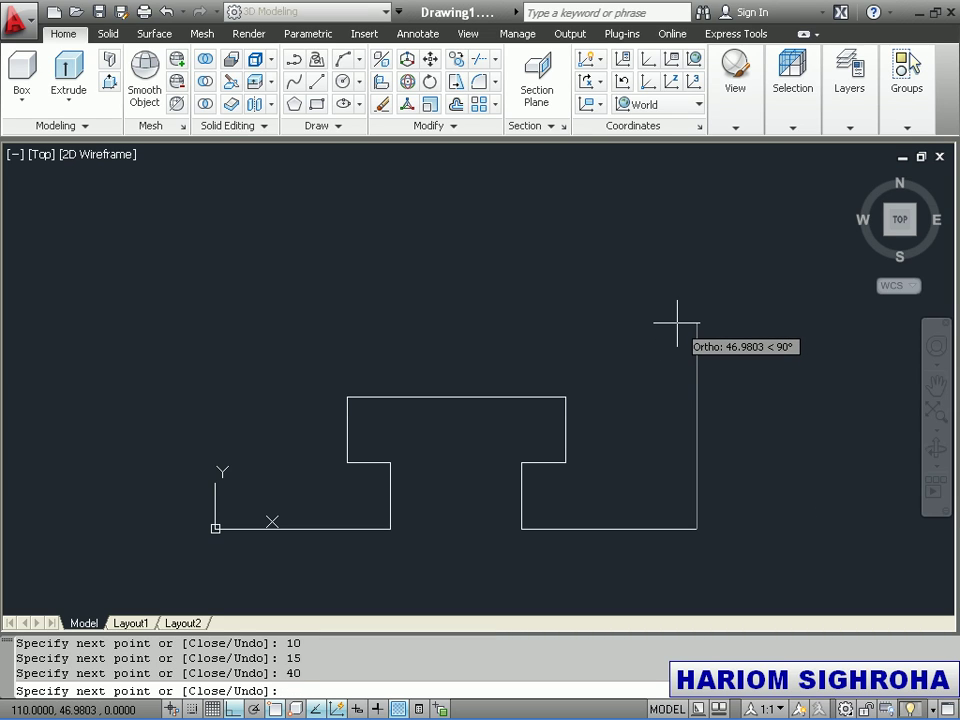
type("60")
key("Return")
Step: Replace the mistaken 100-unit top edge with a 110-unit one, then close with the 60-unit left side
type("100")
key("Return")
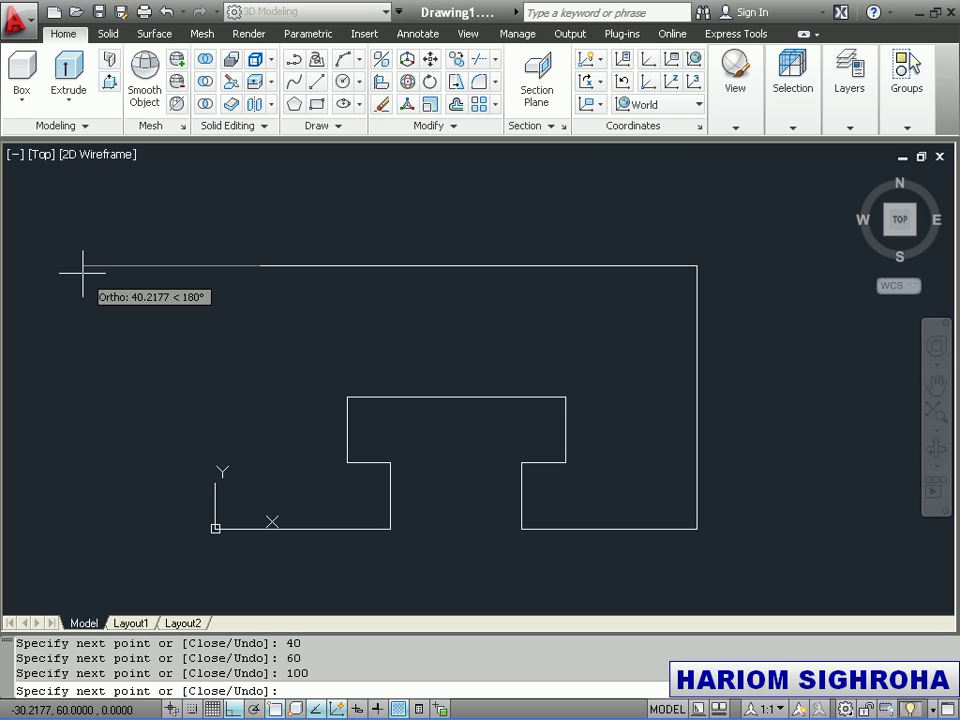
type("U")
key("Return")
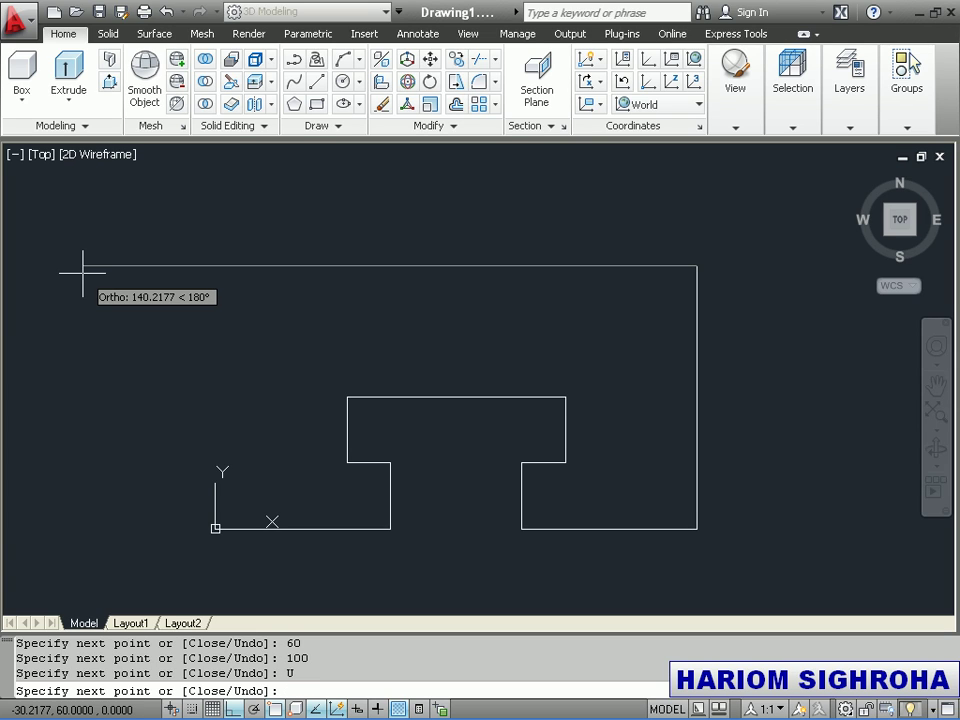
type("110")
key("Return")
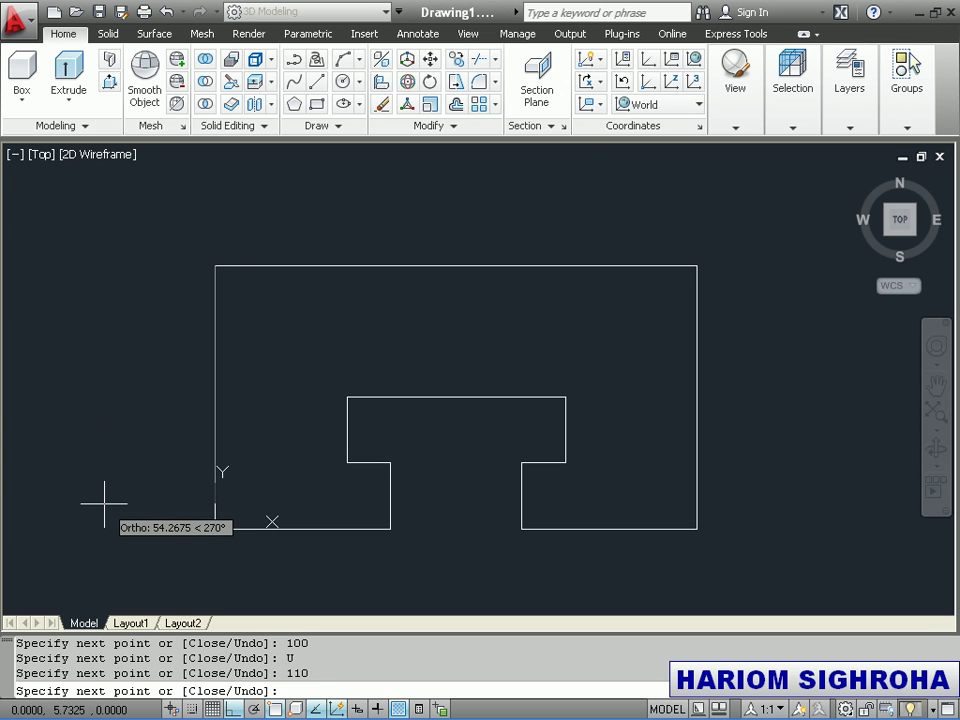
type("60")
key("Return")
key("Return")
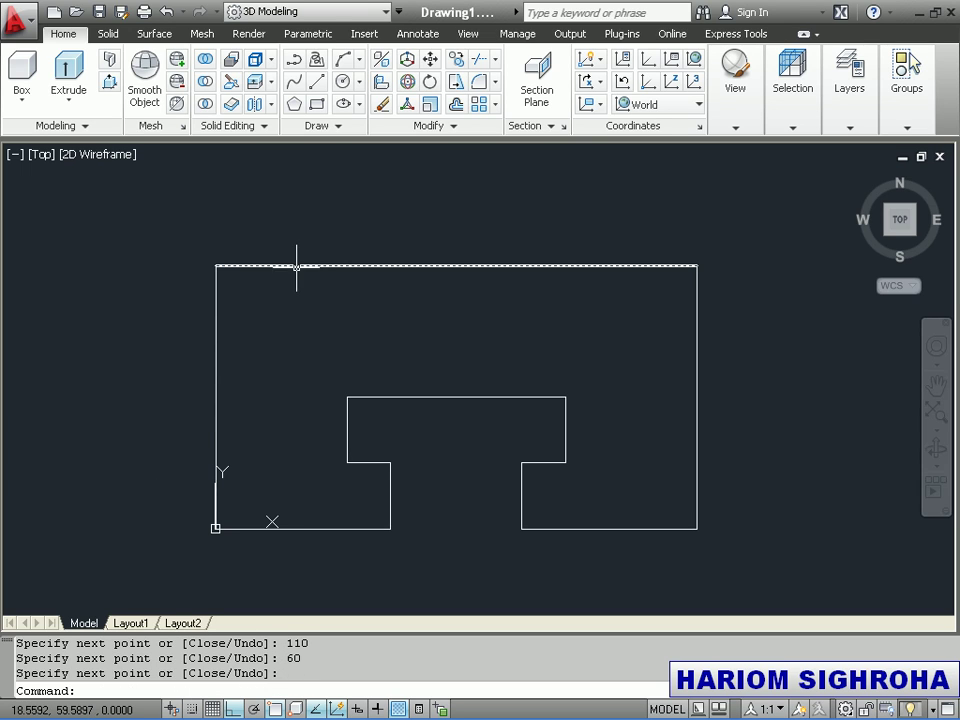
Step: Convert all twelve outline lines into a single region with REG
type("REG")
key("Return")
left_click(162, 219)
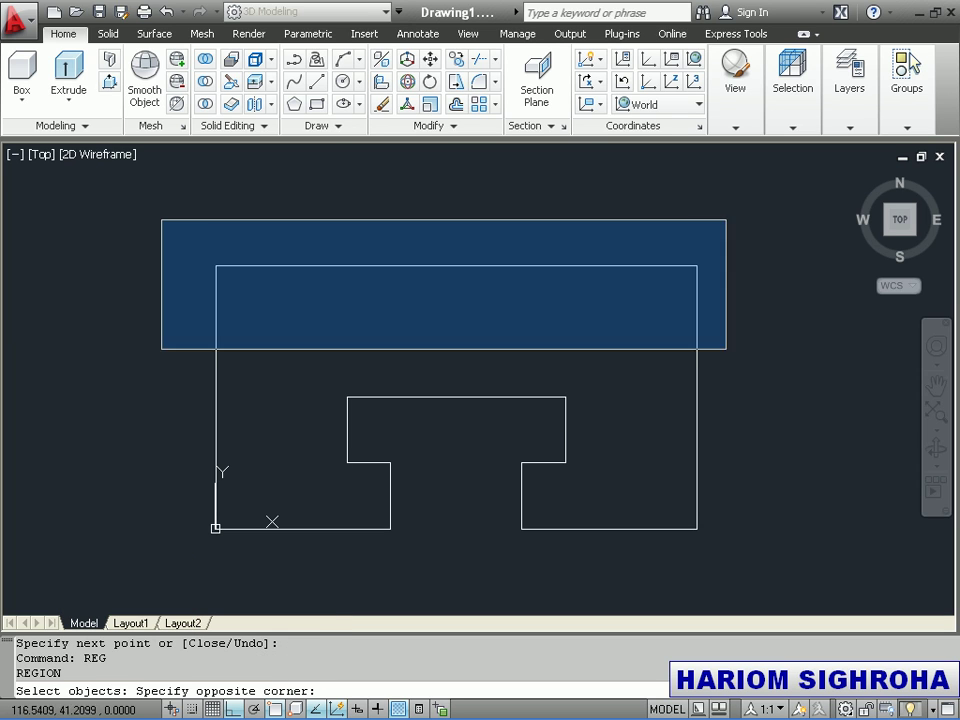
left_click(804, 560)
key("Return")
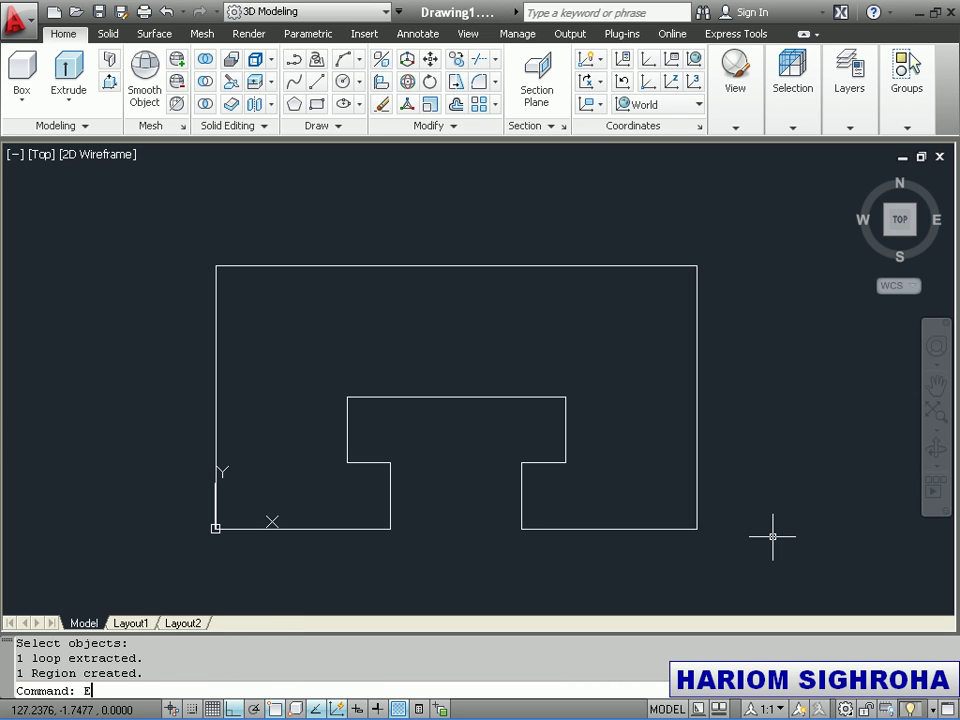
Step: Extrude the region 70 units high into a solid
type("XT")
key("Return")
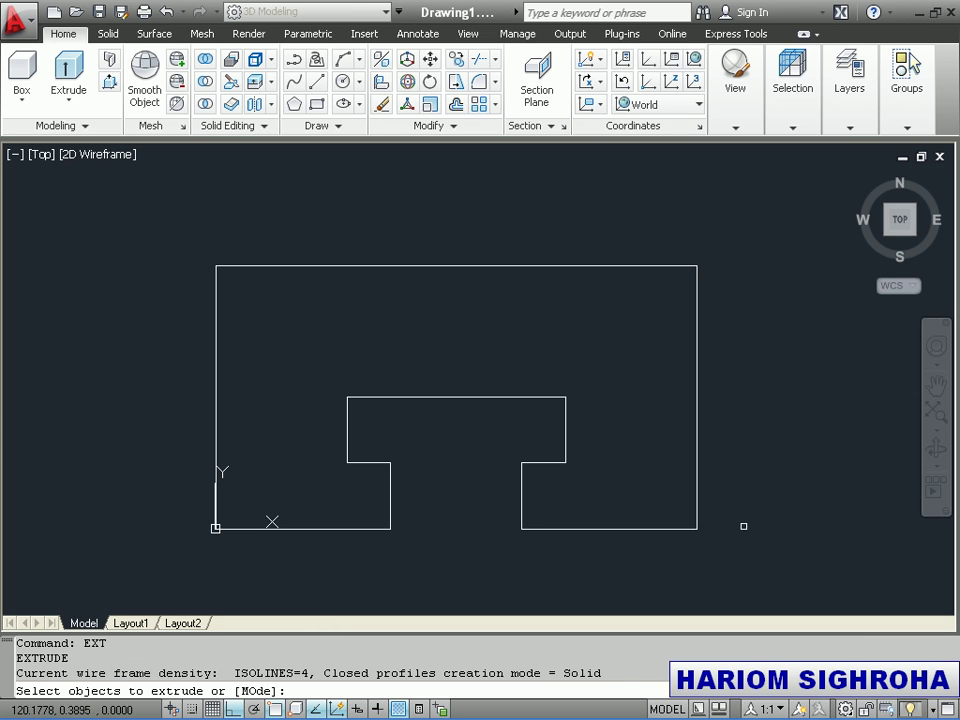
left_click(534, 265)
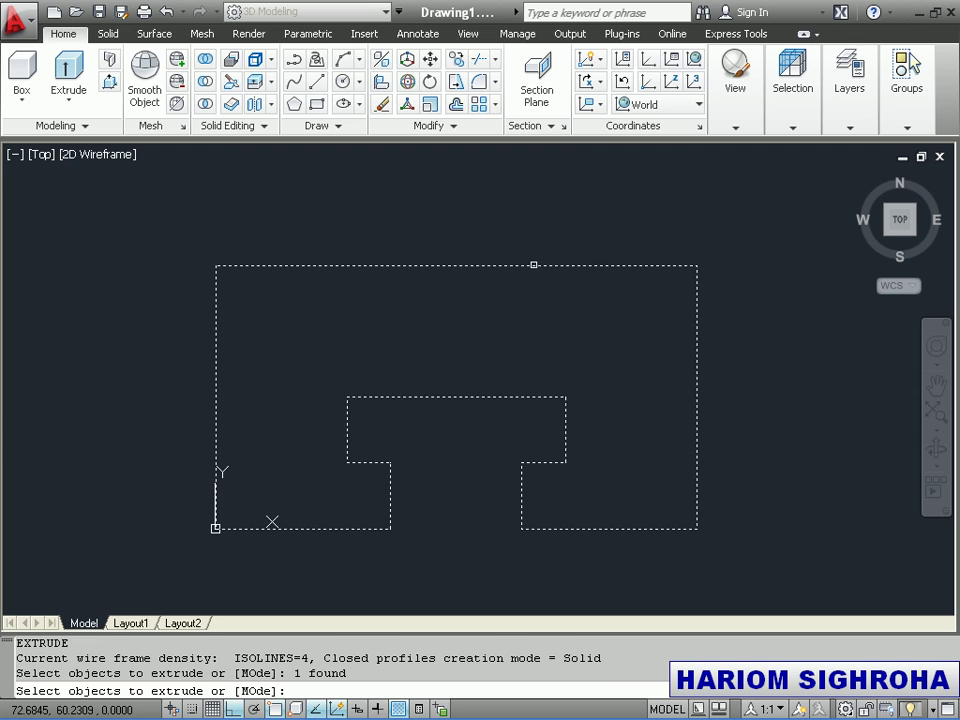
key("Return")
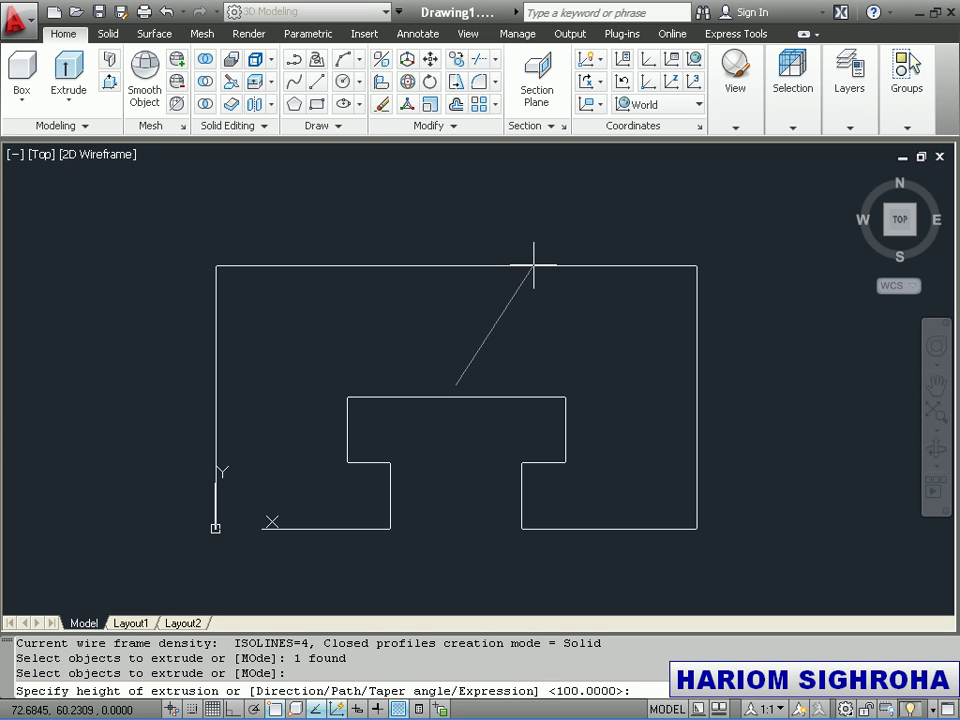
type("70")
key("Return")
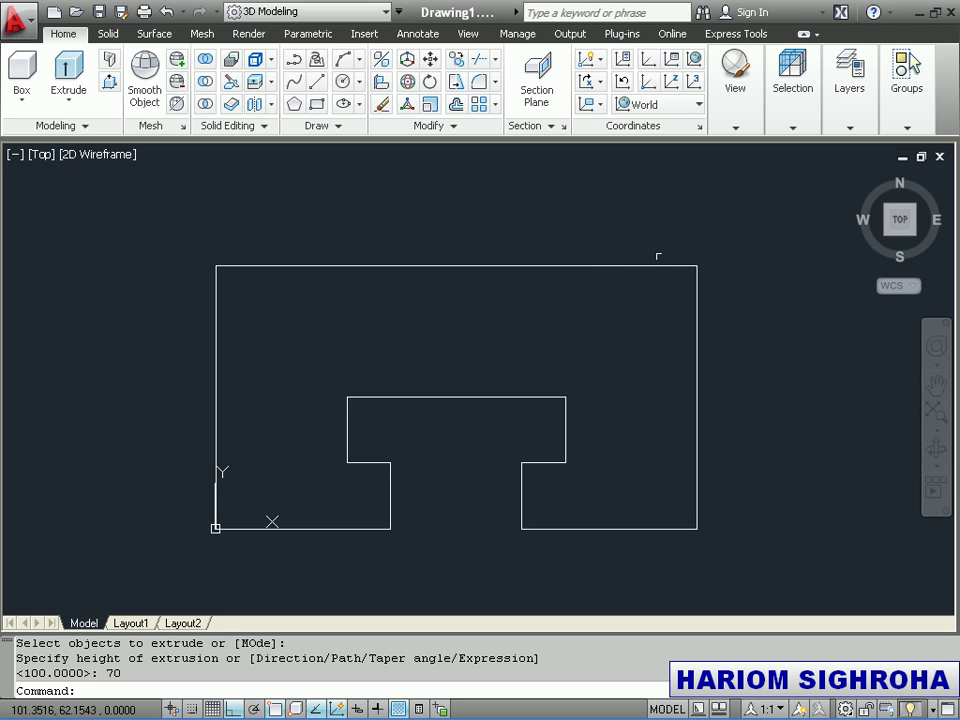
Step: Orbit the wireframe solid with the SteeringWheel into a steep, tilted 3D view
left_click(938, 345)
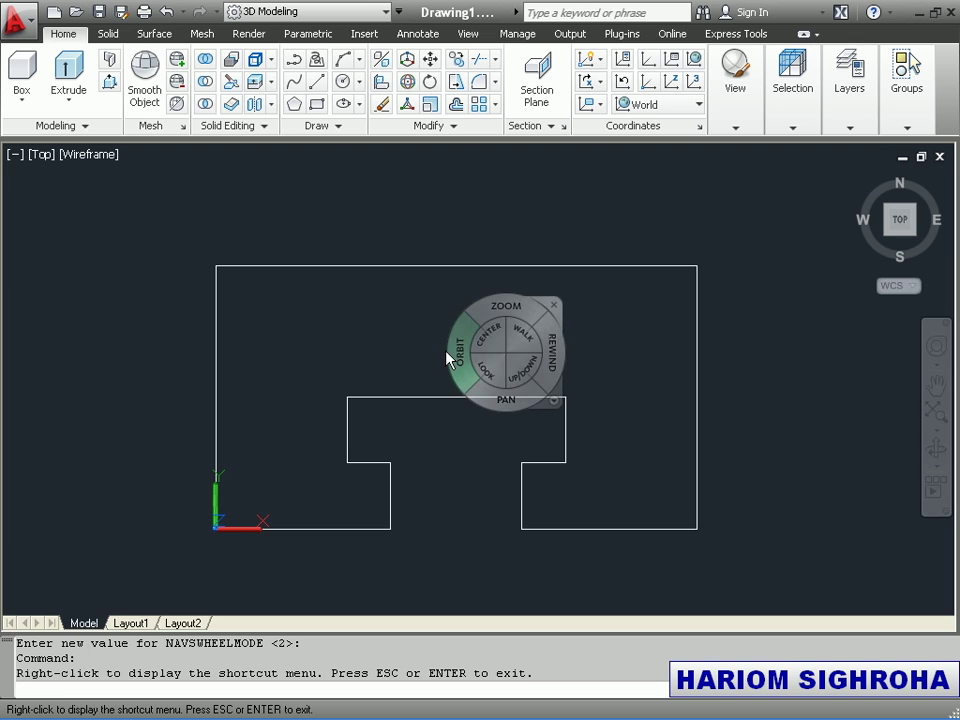
left_click(456, 352)
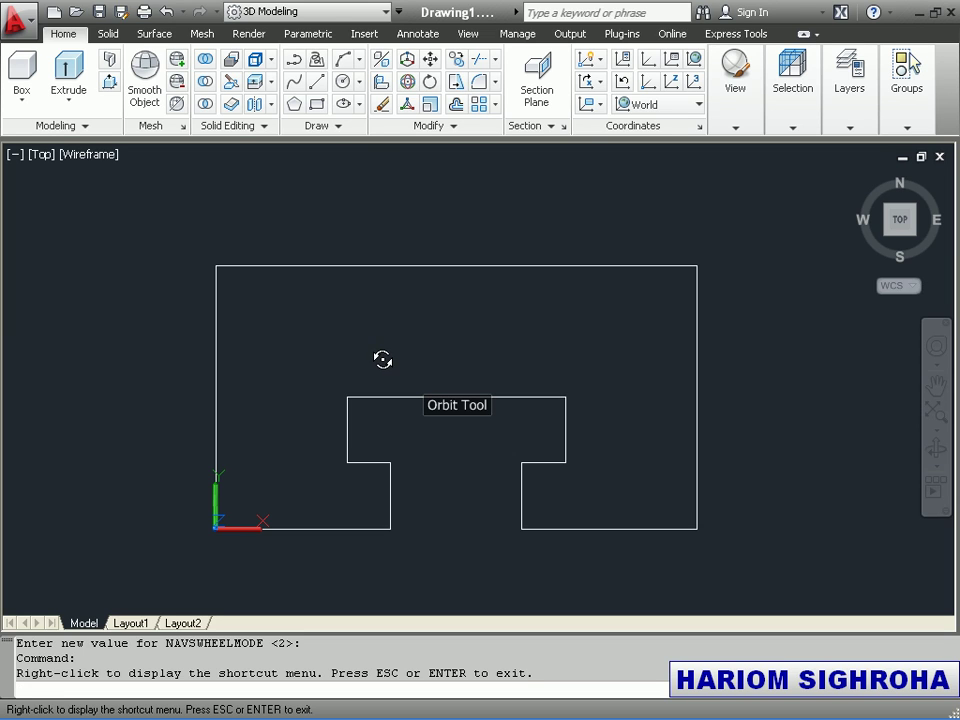
left_click_drag(478, 377, 485, 370)
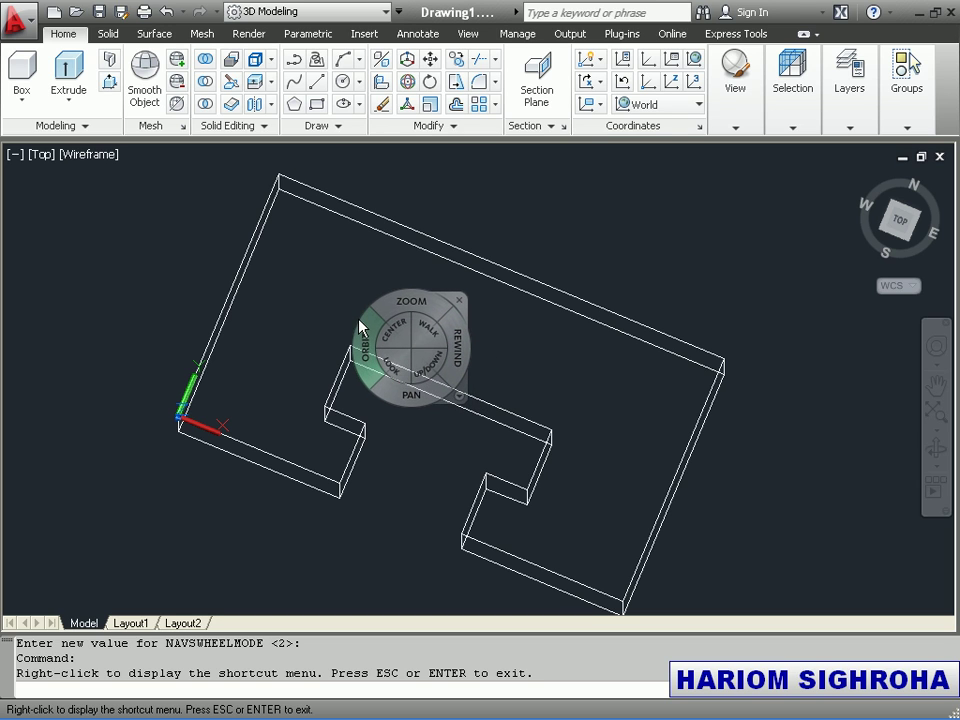
mouse_move(378, 352)
left_mouse_down()
mouse_move(364, 354)
mouse_move(364, 401)
mouse_move(374, 286)
mouse_move(315, 279)
mouse_move(354, 272)
mouse_move(356, 231)
mouse_move(358, 251)
mouse_move(379, 212)
mouse_move(363, 287)
mouse_move(306, 272)
mouse_move(311, 347)
mouse_move(297, 397)
left_mouse_up()
left_click(92, 157)
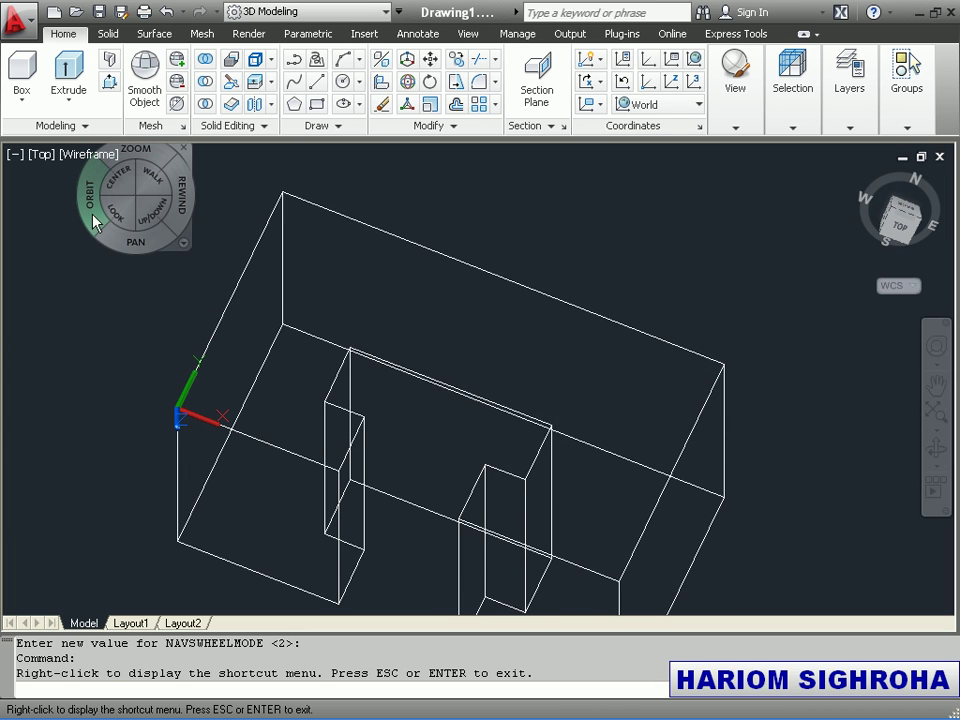
left_click_drag(92, 157, 88, 290)
key("Escape")
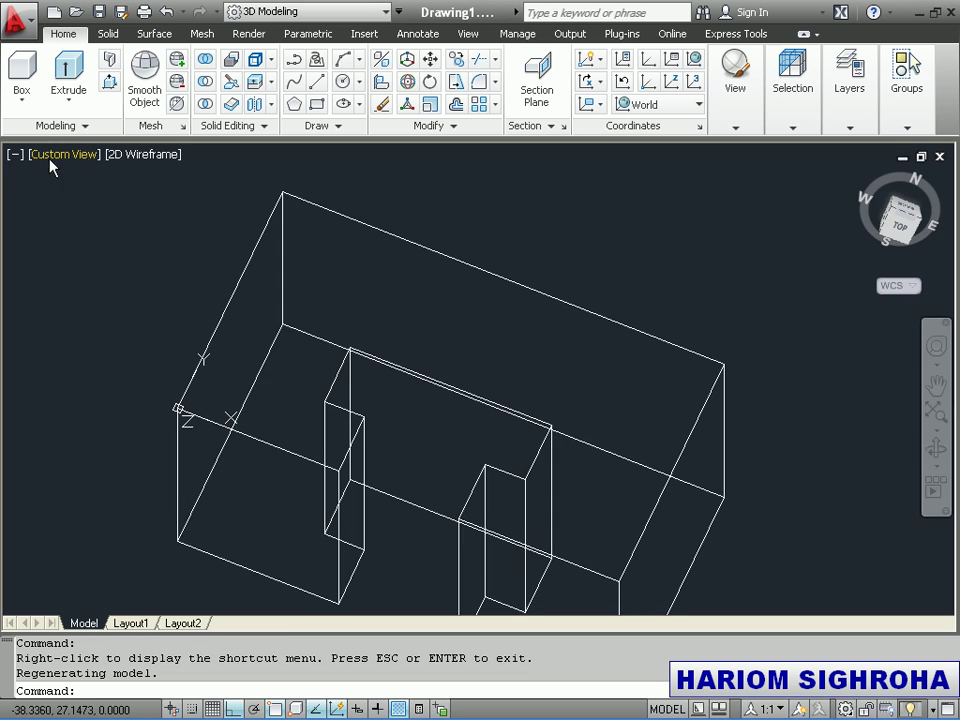
Step: Switch to the Shaded visual style and orbit to look down onto the notched top face
left_click(141, 156)
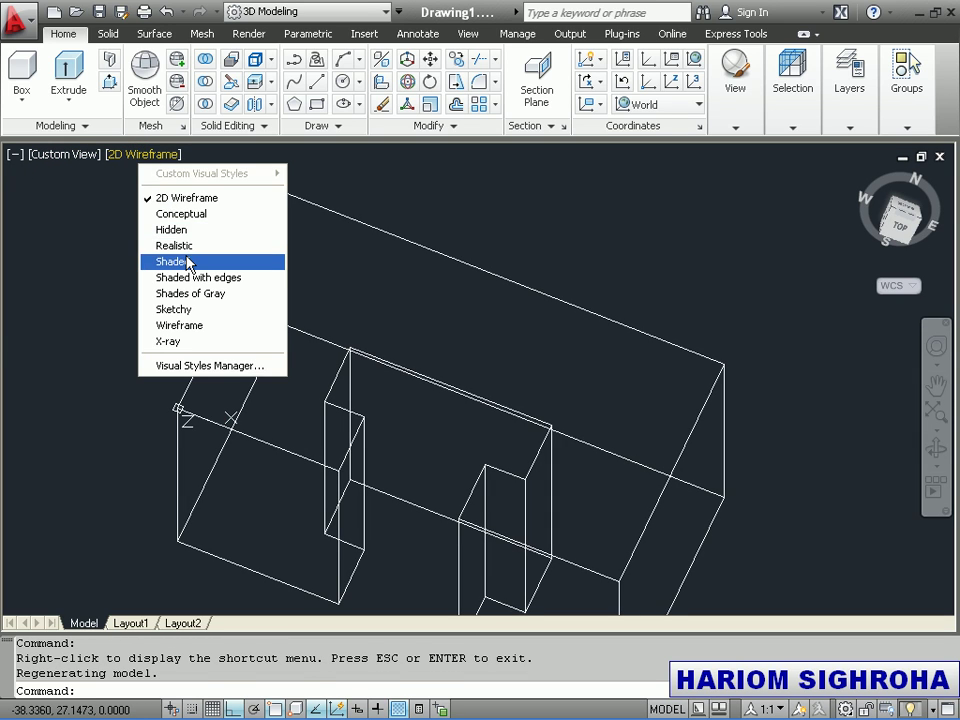
left_click(245, 261)
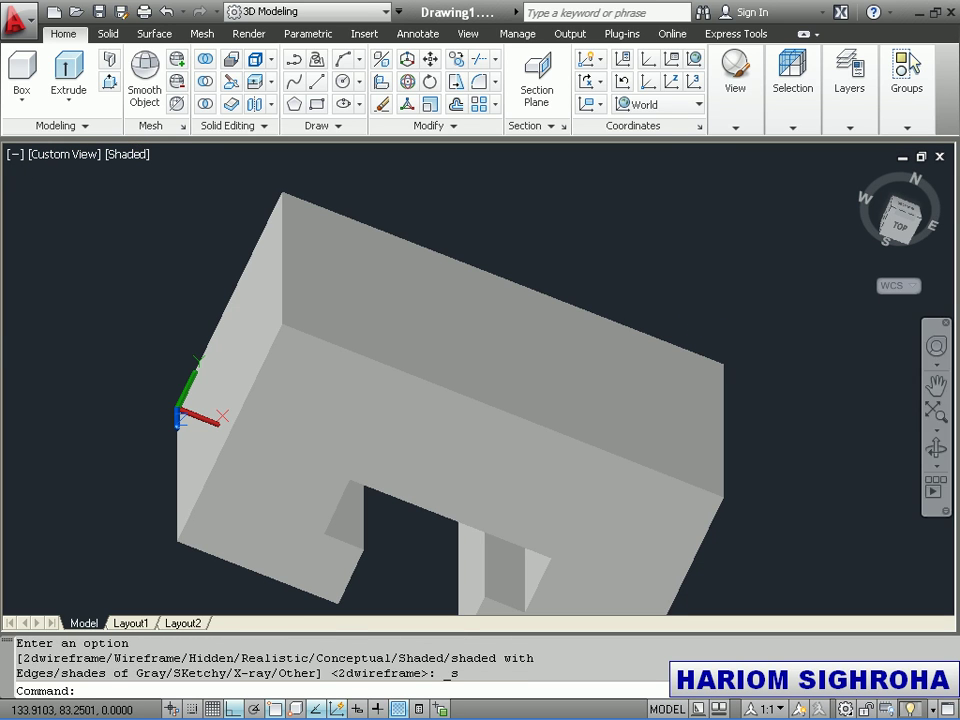
left_click(937, 345)
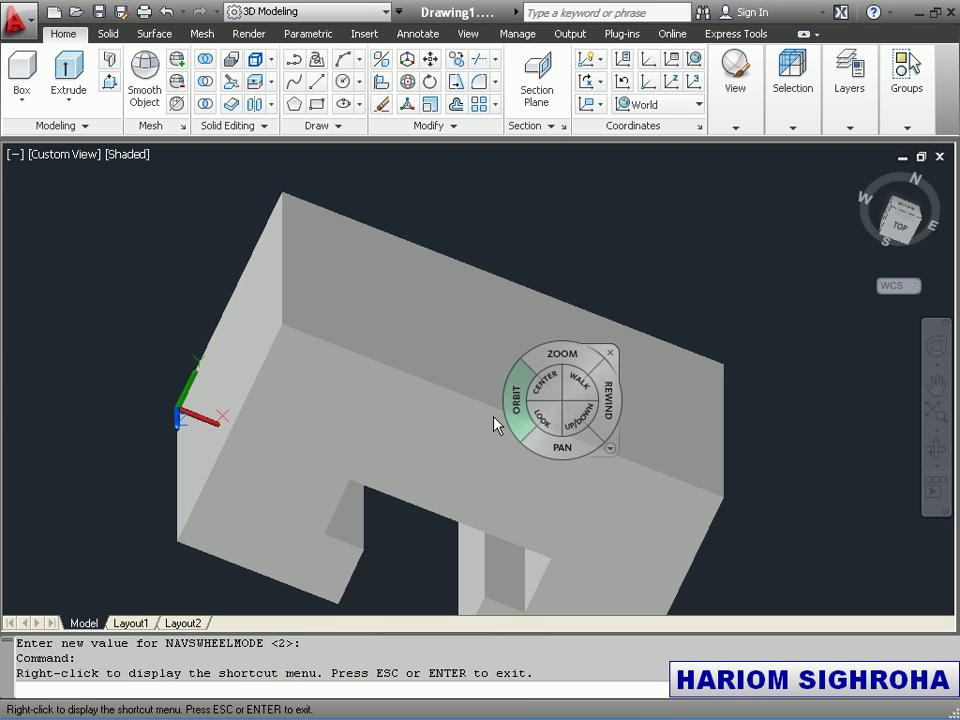
mouse_move(506, 406)
left_mouse_down()
mouse_move(453, 454)
mouse_move(452, 379)
mouse_move(414, 388)
mouse_move(392, 431)
mouse_move(372, 410)
mouse_move(429, 403)
mouse_move(366, 403)
mouse_move(372, 398)
left_mouse_up()
right_click(380, 380)
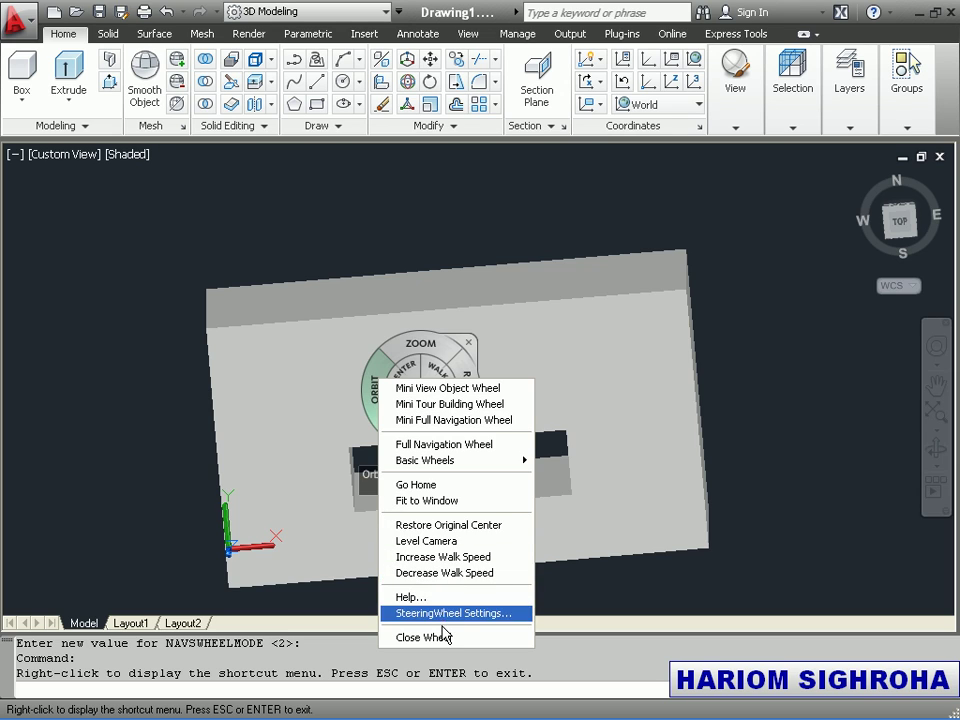
left_click(446, 637)
Step: Create a box solid with corners at 45,40,25 and 65,60,45
type("BOX")
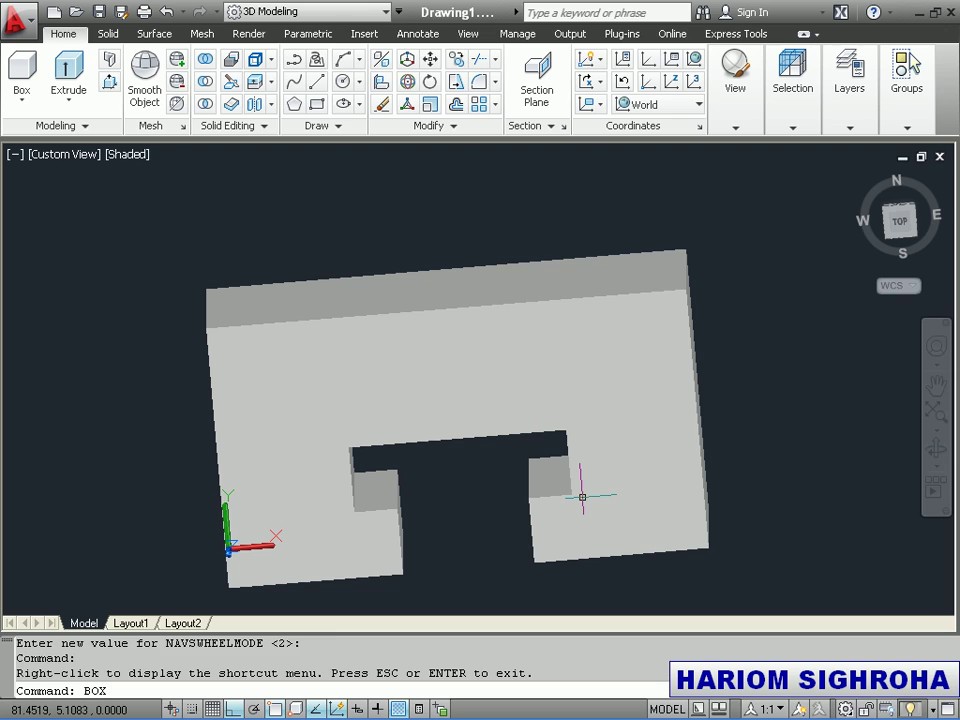
key("Return")
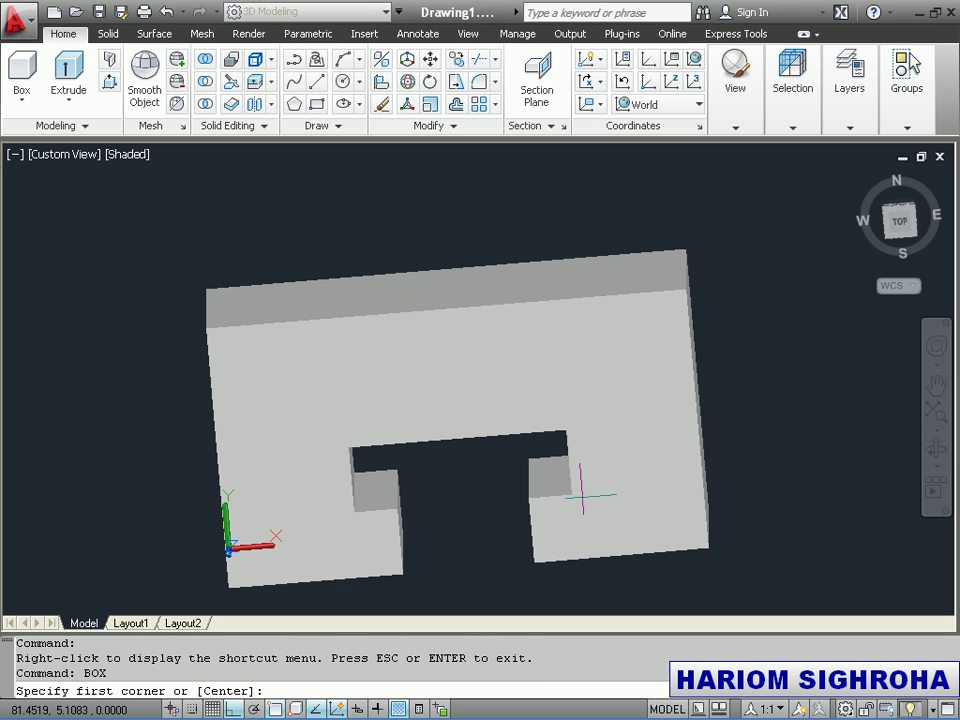
type("0")
type("45")
type("0,")
type("25")
key("Return")
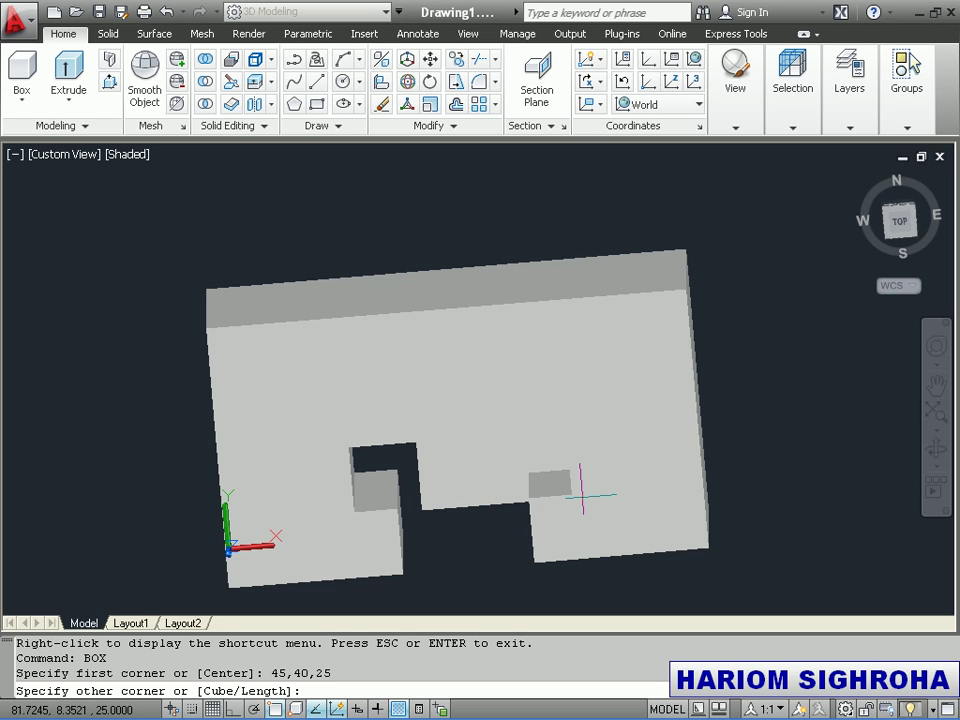
type("5,")
type("60,4")
type("5")
key("Return")
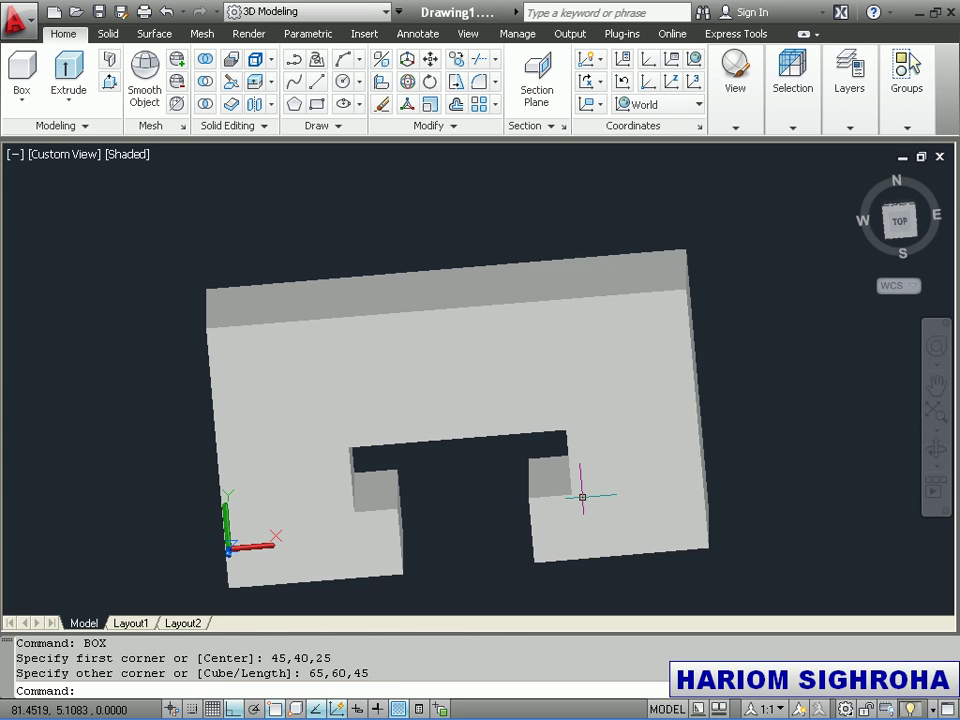
Step: In 2D Wireframe, subtract the box from the main solid, then return to Shaded
left_click(135, 154)
left_click(180, 198)
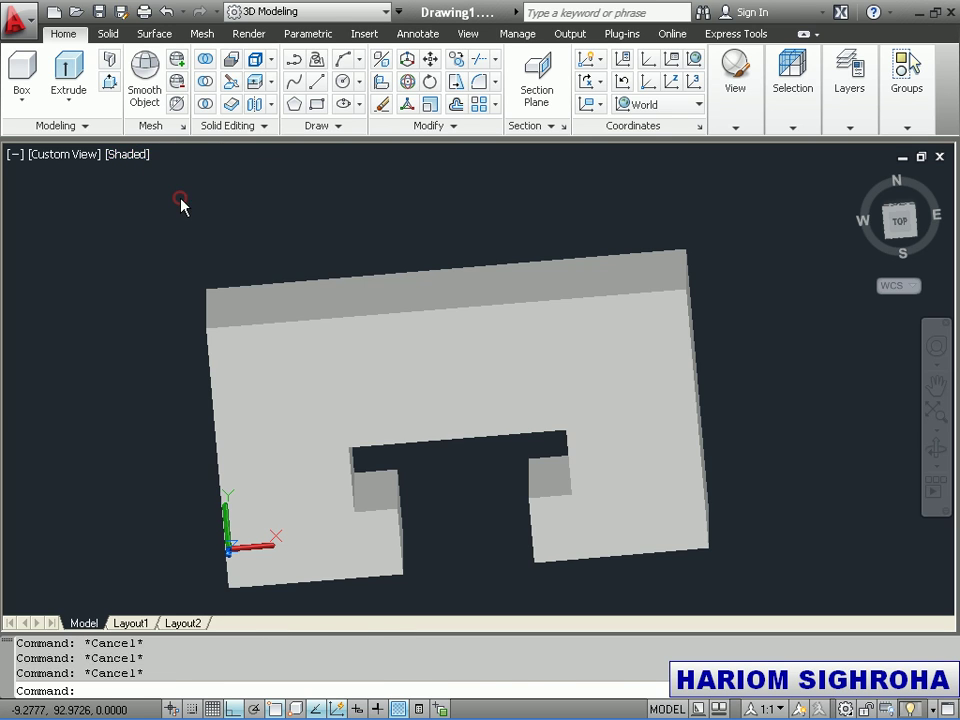
type("SU")
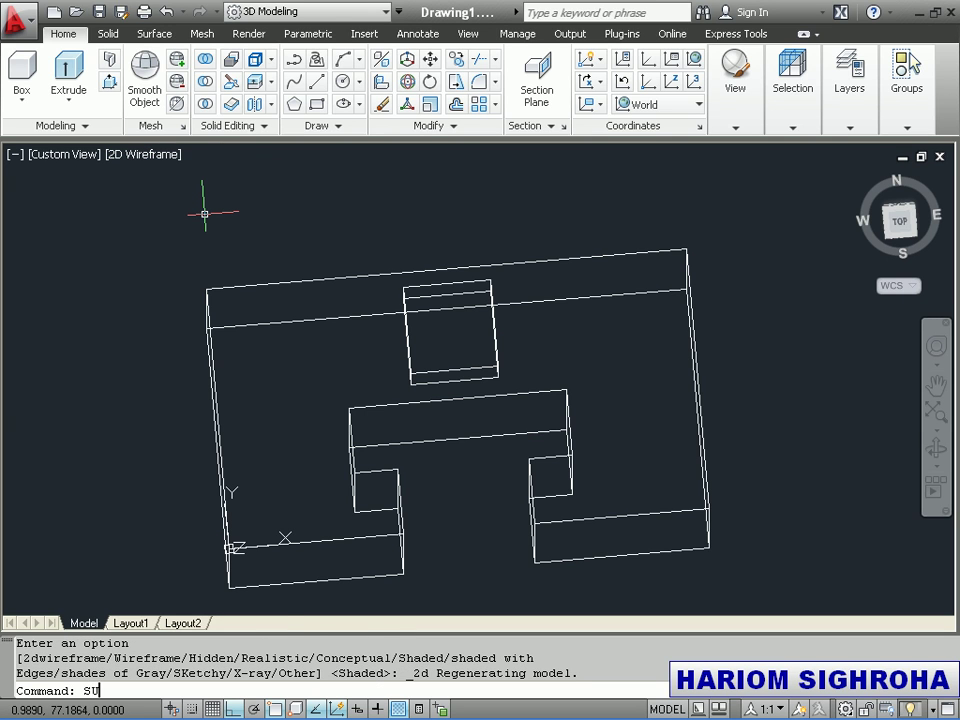
key("Return")
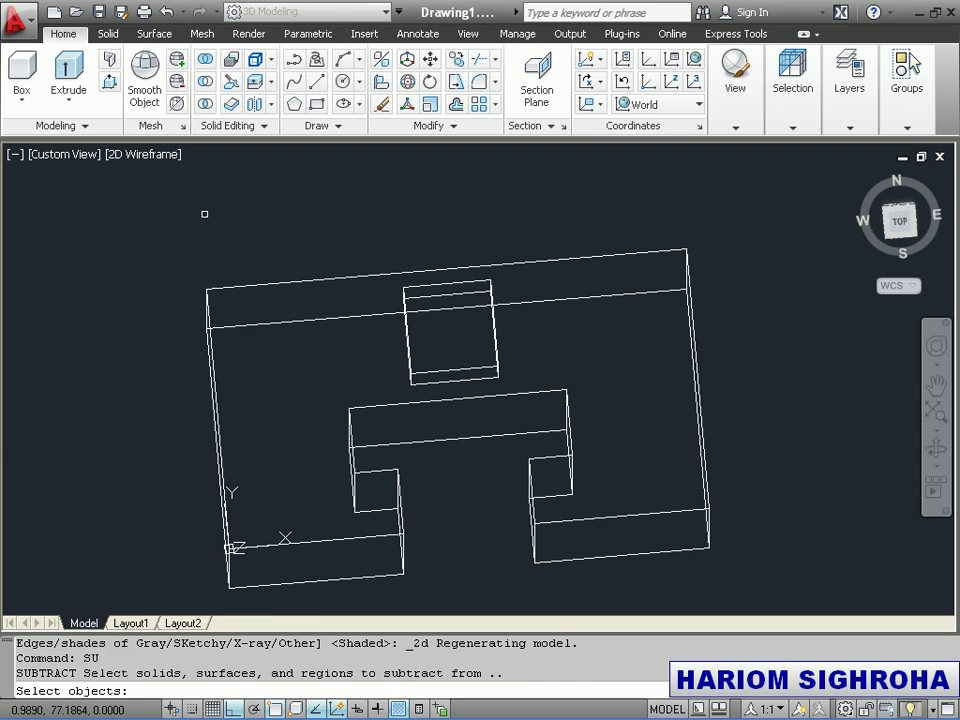
left_click(527, 260)
key("Return")
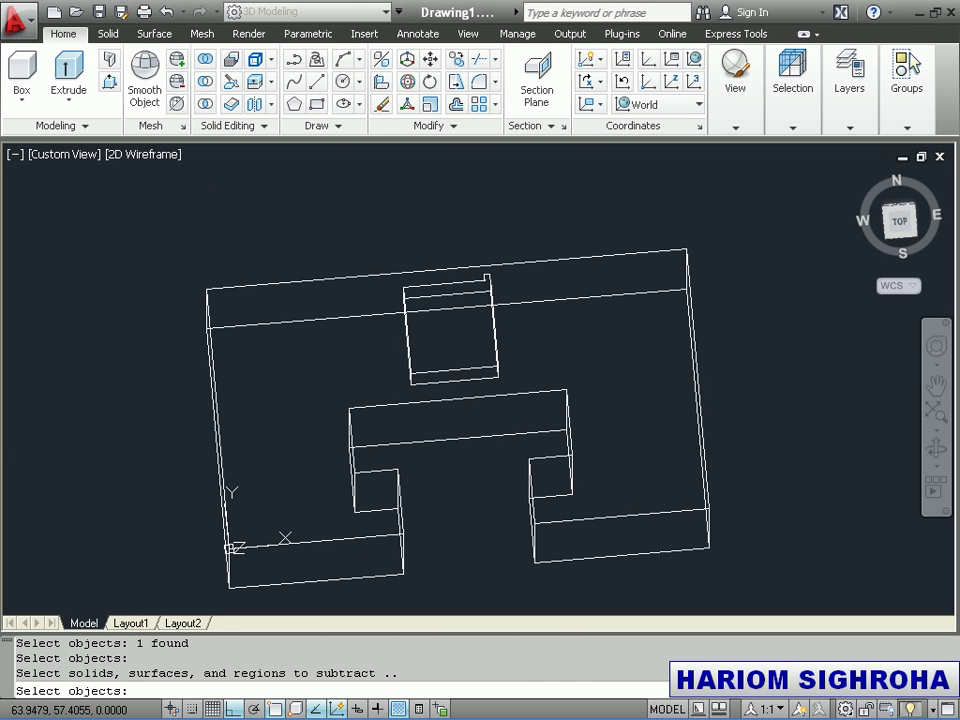
left_click(489, 276)
key("Return")
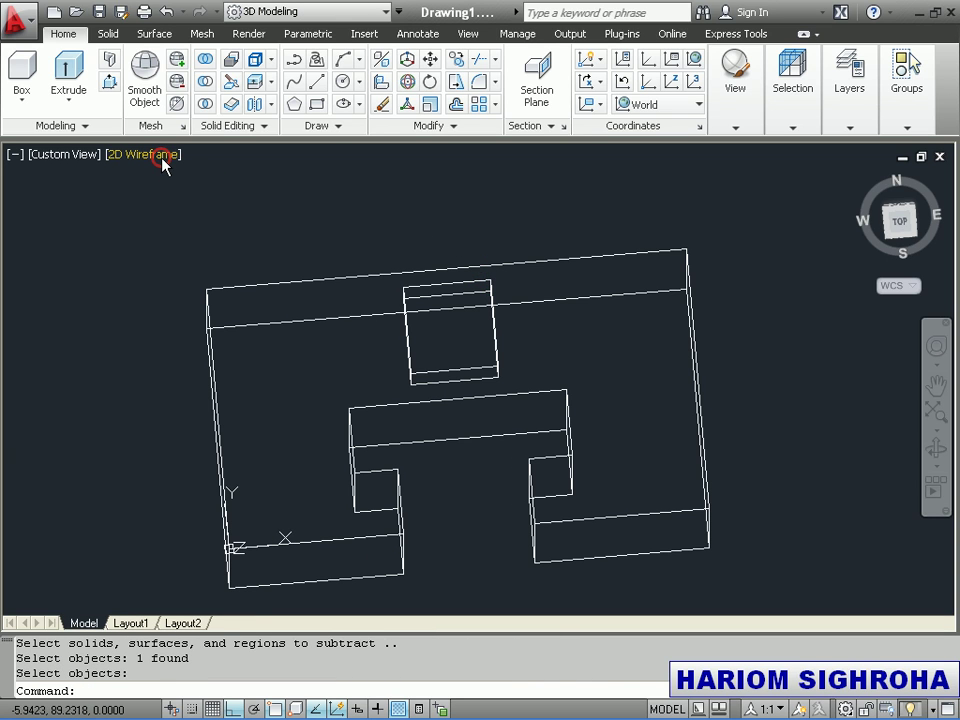
left_click(163, 160)
left_click(199, 258)
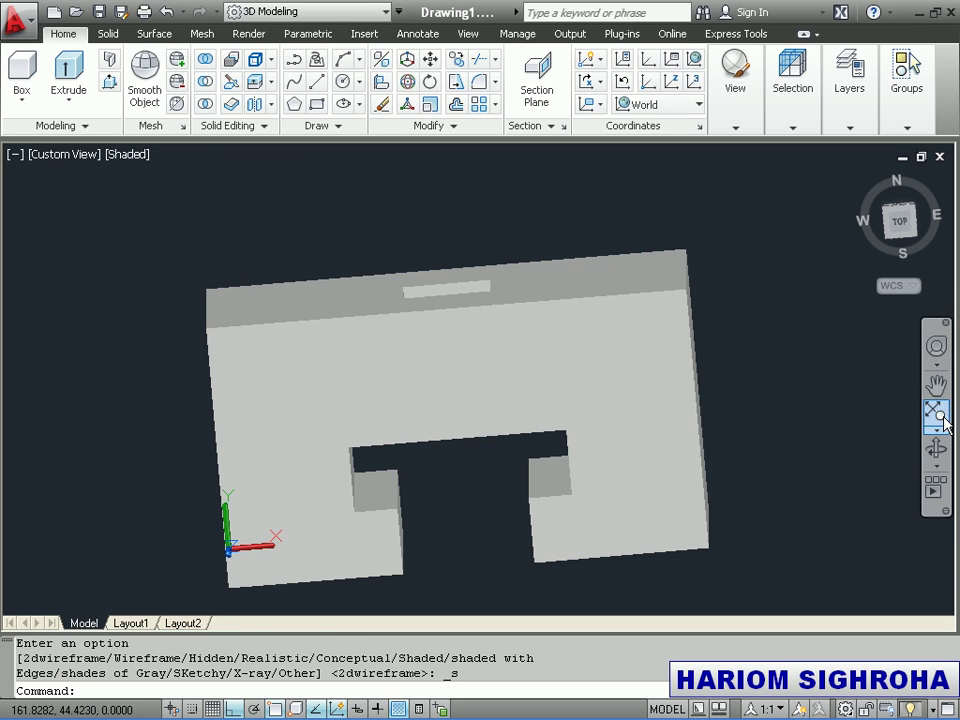
Step: Orbit, zoom and pan the shaded solid to a tilted view of its top and side faces
mouse_move(691, 386)
left_mouse_down()
mouse_move(651, 420)
mouse_move(636, 384)
mouse_move(674, 160)
left_mouse_up()
scroll(631, 260, "down", 2)
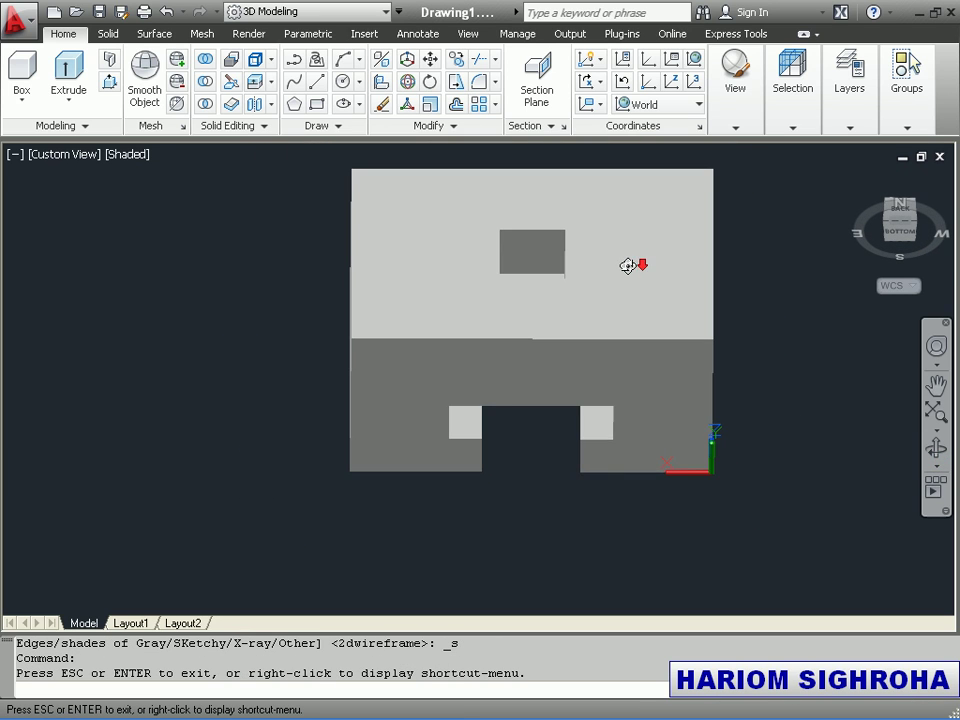
scroll(624, 272, "down", 1)
middle_click_drag(616, 281, 448, 313)
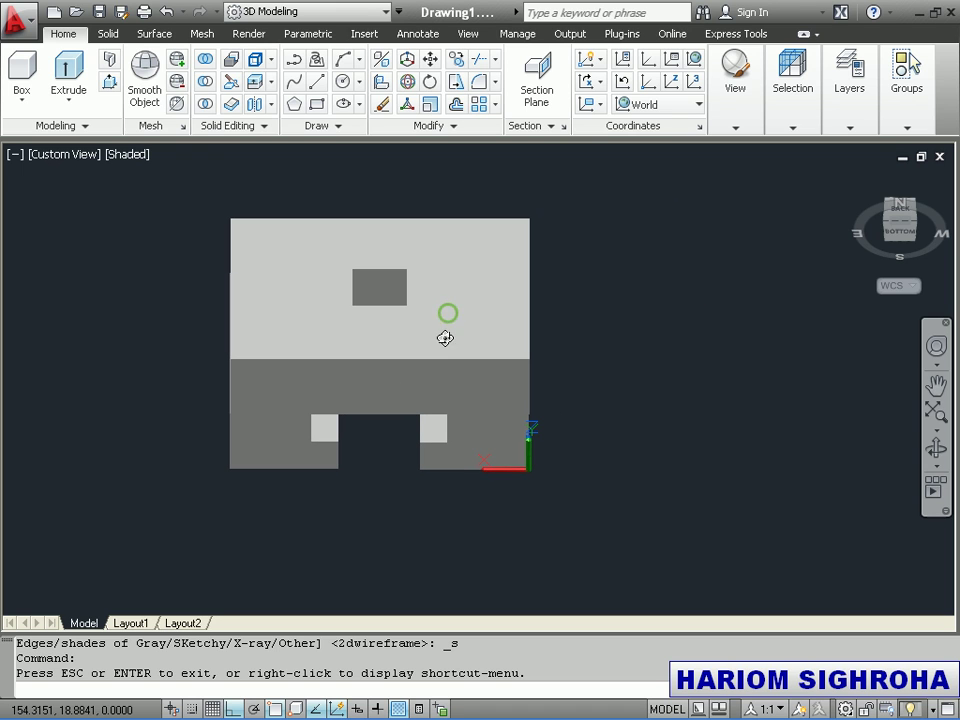
mouse_move(431, 333)
left_mouse_down()
mouse_move(469, 176)
mouse_move(396, 276)
mouse_move(426, 301)
mouse_move(484, 274)
mouse_move(480, 246)
mouse_move(443, 252)
mouse_move(426, 210)
mouse_move(413, 259)
left_mouse_up()
left_click_drag(292, 360, 347, 372)
mouse_move(286, 385)
left_mouse_down()
mouse_move(321, 422)
mouse_move(279, 375)
mouse_move(271, 329)
left_mouse_up()
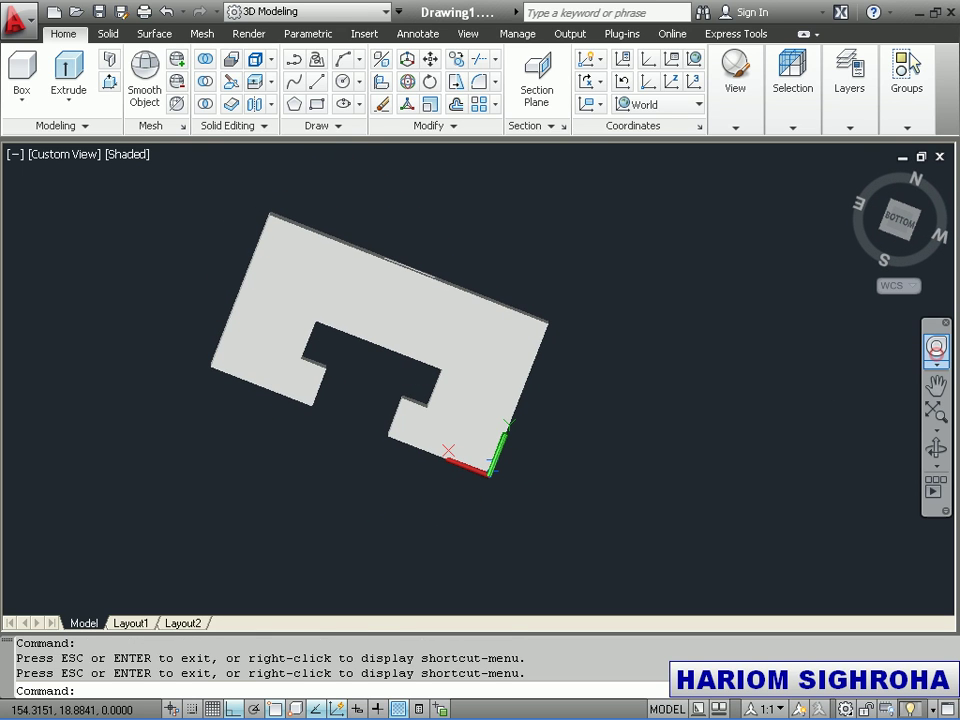
Step: Orbit with the SteeringWheel until the face with the rectangular pocket is in view
left_click(936, 346)
mouse_move(300, 362)
left_mouse_down()
mouse_move(336, 424)
mouse_move(324, 377)
mouse_move(307, 349)
mouse_move(300, 358)
left_mouse_up()
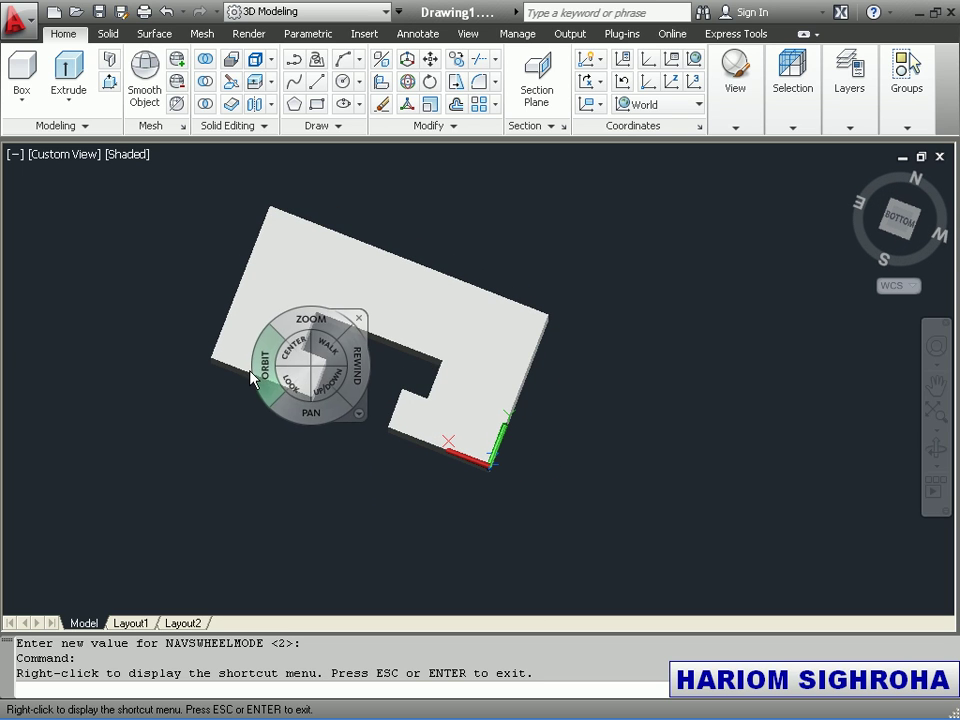
mouse_move(240, 364)
left_mouse_down()
mouse_move(279, 396)
mouse_move(349, 414)
mouse_move(401, 390)
left_mouse_up()
mouse_move(457, 437)
left_mouse_down()
mouse_move(479, 302)
mouse_move(451, 356)
left_mouse_up()
mouse_move(388, 388)
left_mouse_down()
mouse_move(407, 360)
mouse_move(448, 366)
mouse_move(472, 397)
mouse_move(525, 379)
mouse_move(527, 400)
left_mouse_up()
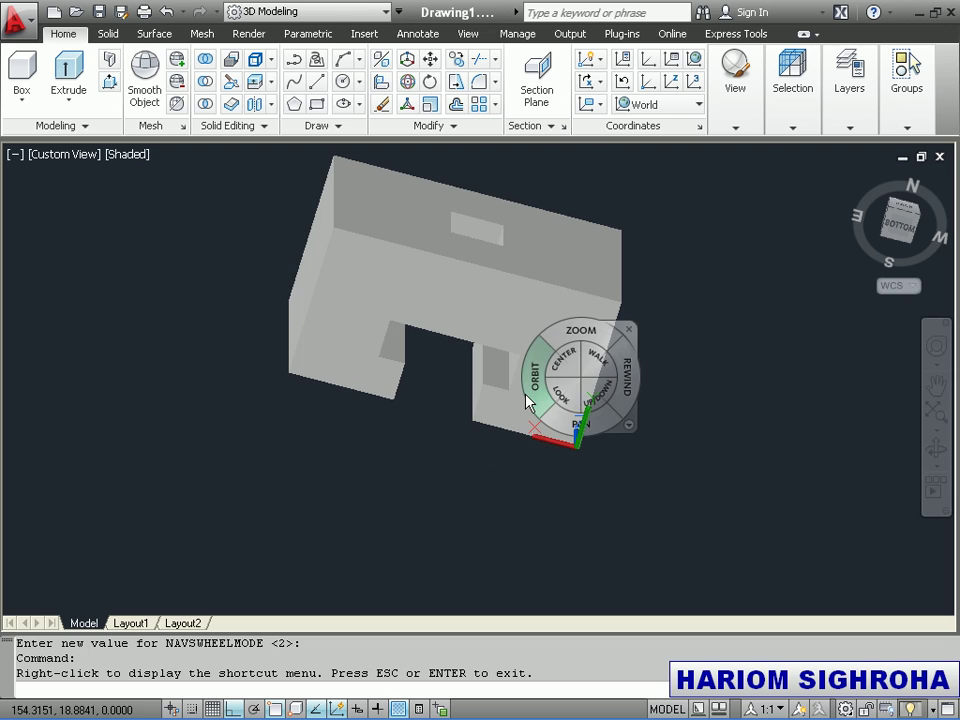
key("Escape")
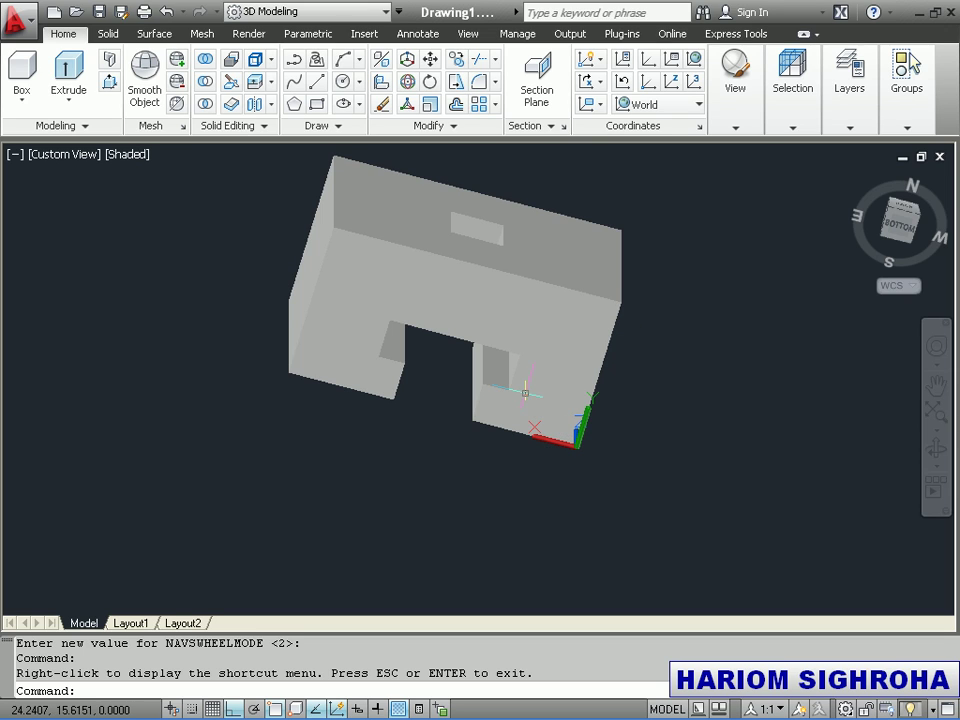